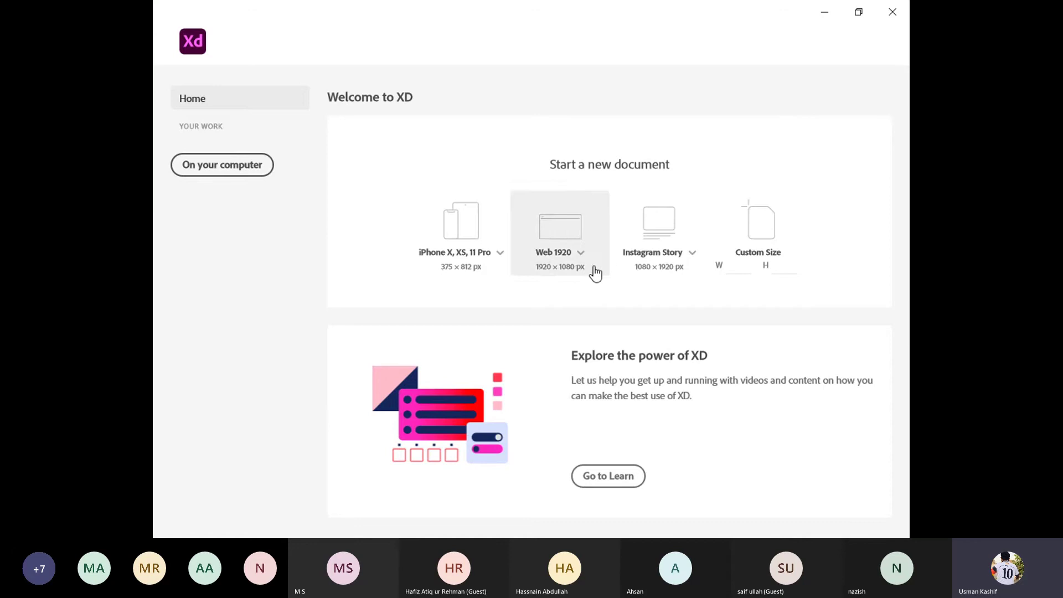
Review the phone size presets and create a new Web 1920 document.
left_click(500, 253)
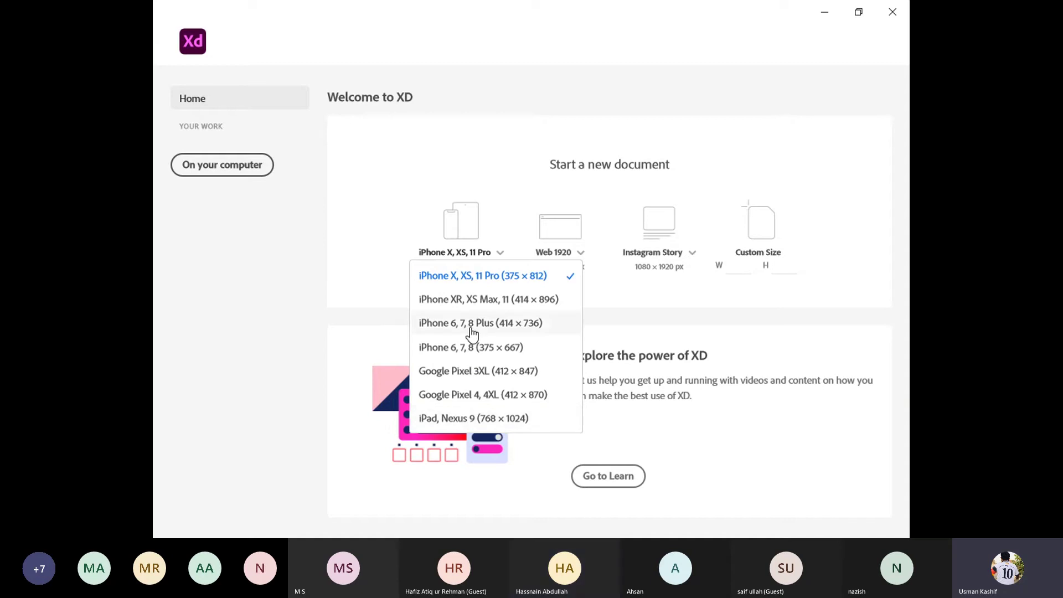
left_click(389, 325)
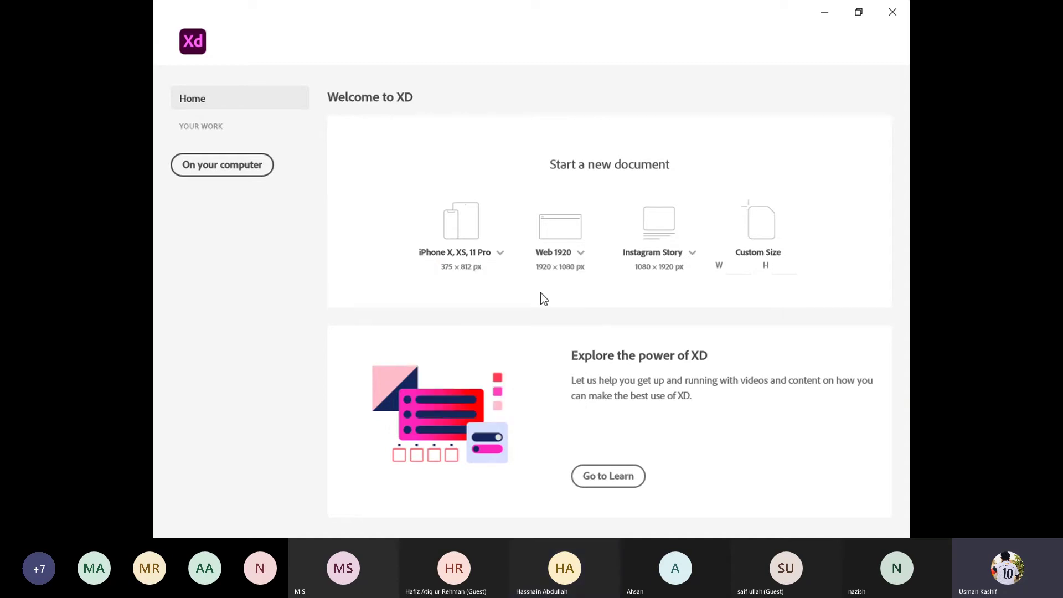
left_click(588, 262)
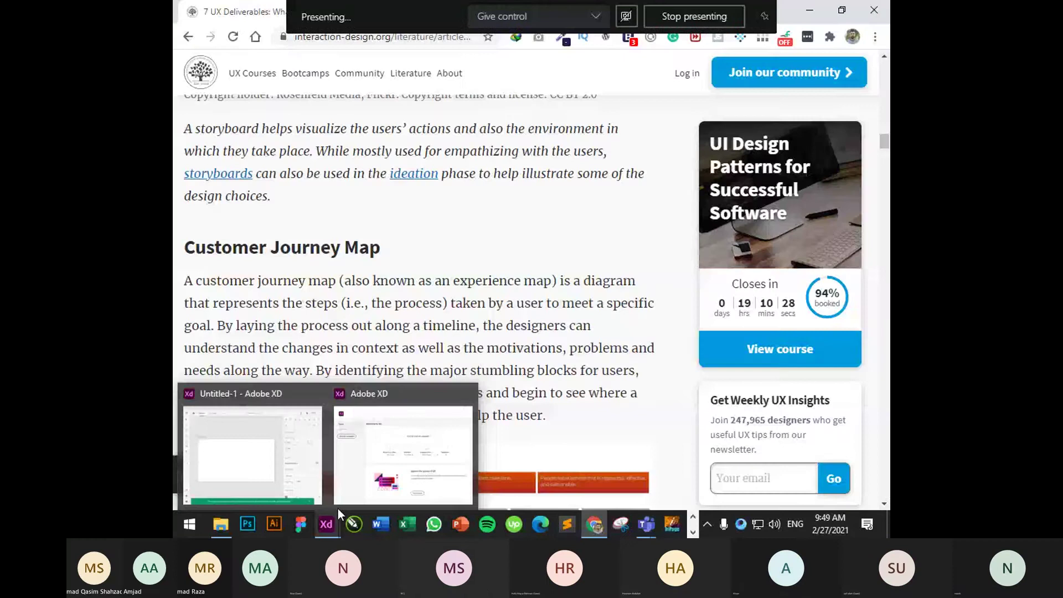
Switch from the browser to the Adobe XD start window and close the Untitled-1 document.
left_click(392, 454)
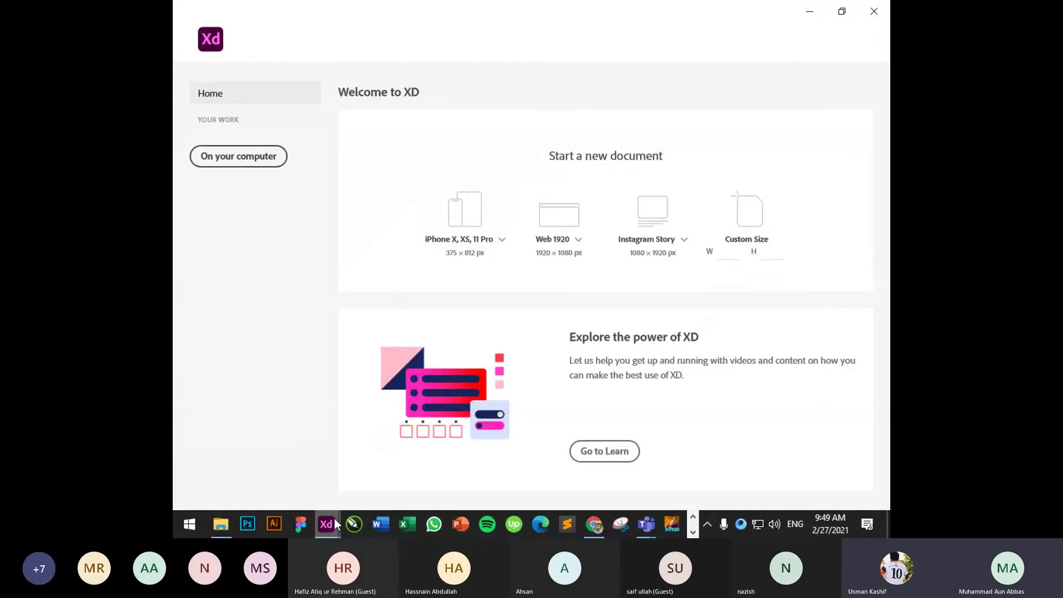
mouse_move(334, 521)
left_click(318, 392)
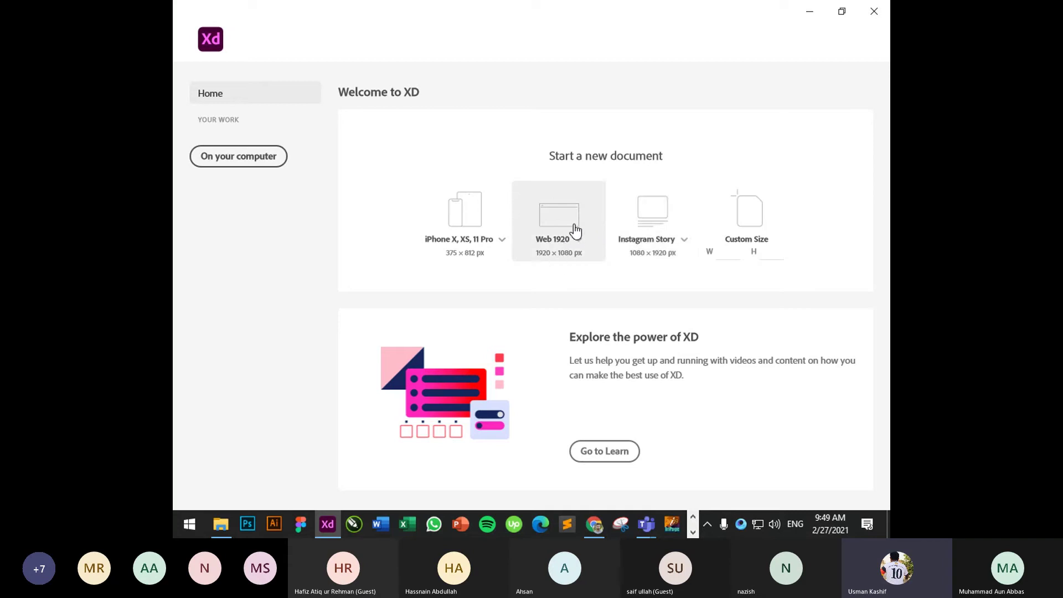
Examine the social media size presets and the custom width and height options for a new document.
left_click(685, 241)
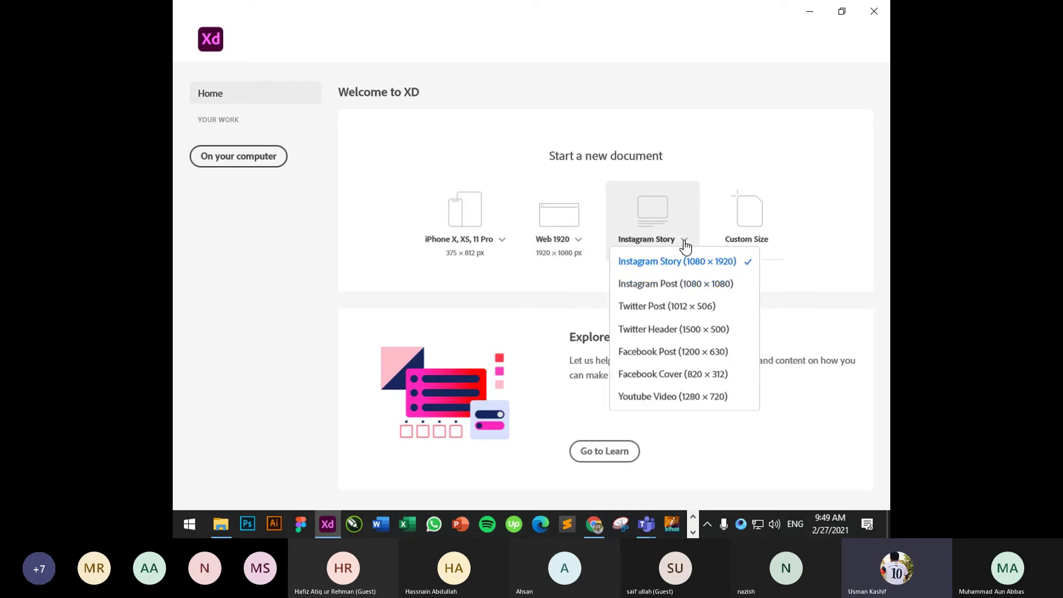
left_click(835, 296)
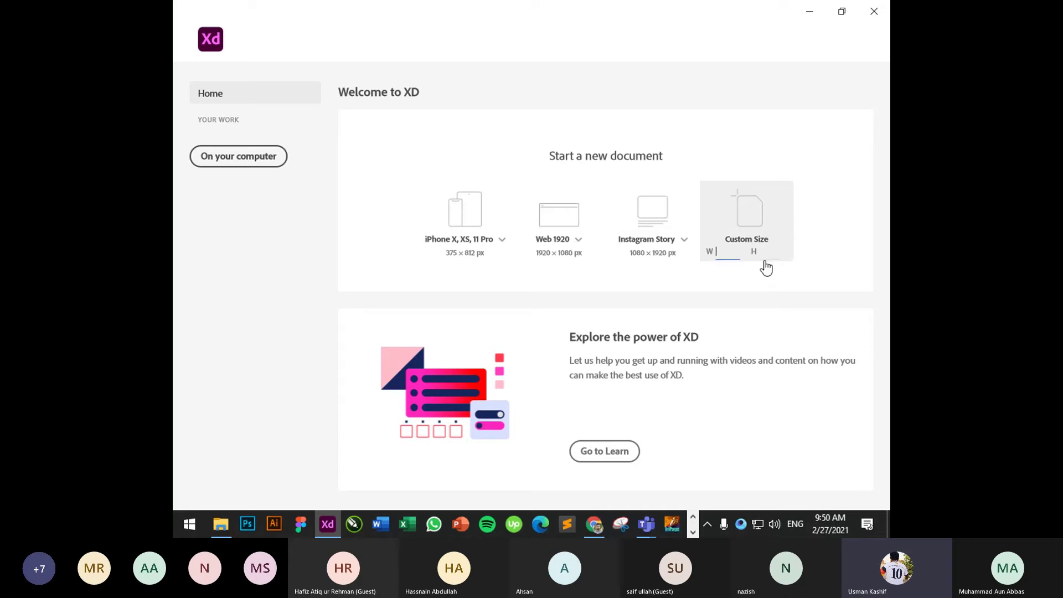
left_click(764, 257)
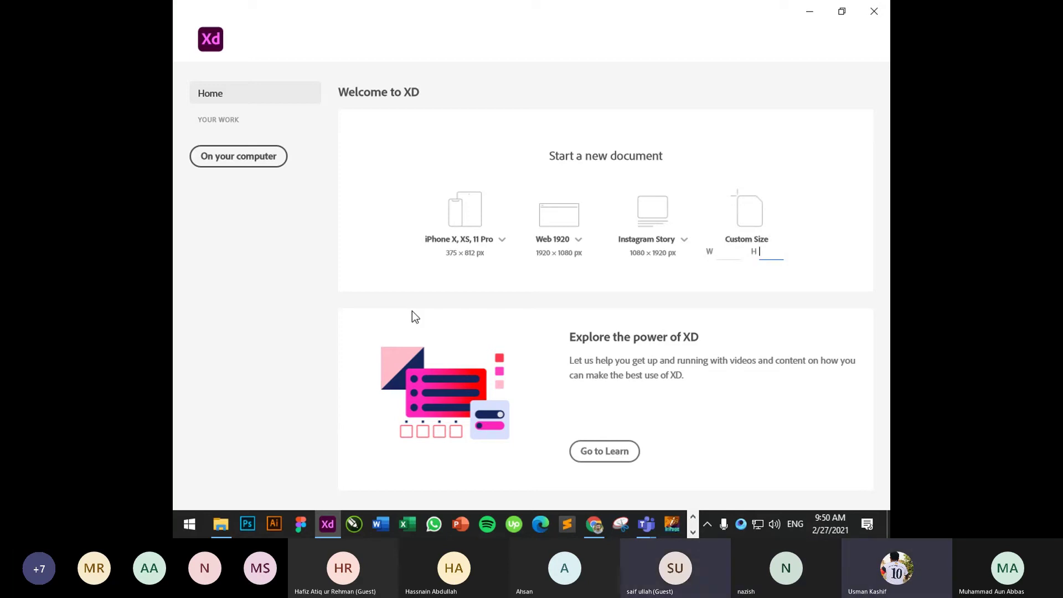
left_click(530, 297)
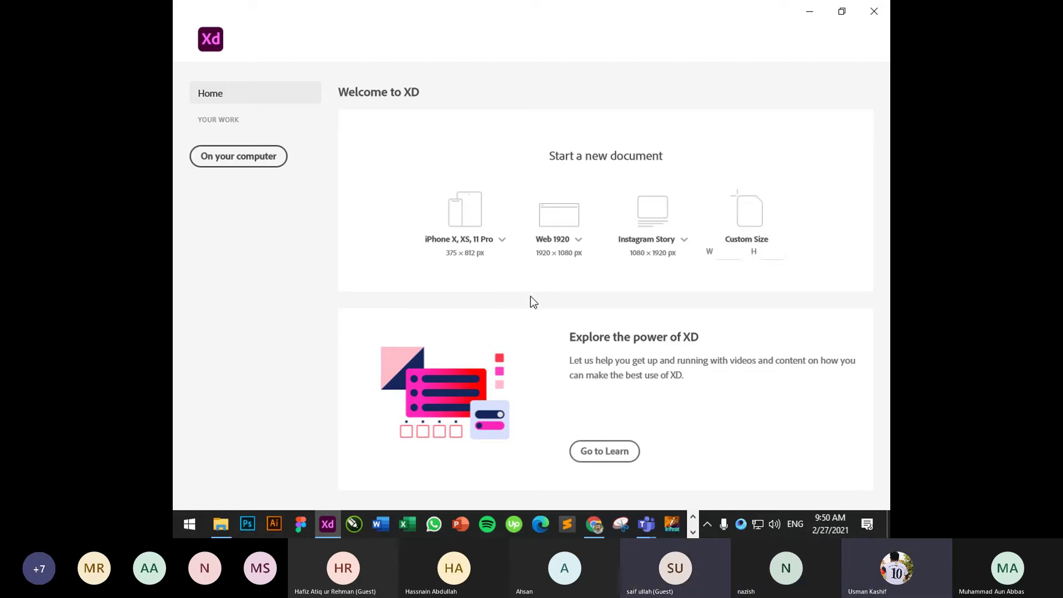
Create a new document with the iPhone 6, 7, 8 (375 × 667) preset and dismiss the upgrade notice.
left_click(504, 248)
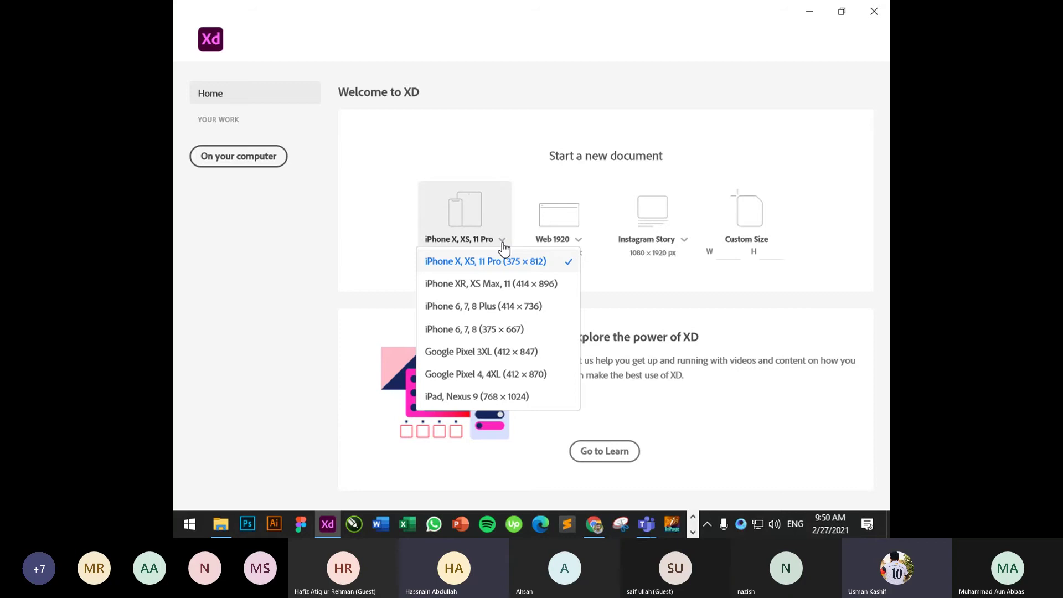
left_click(527, 330)
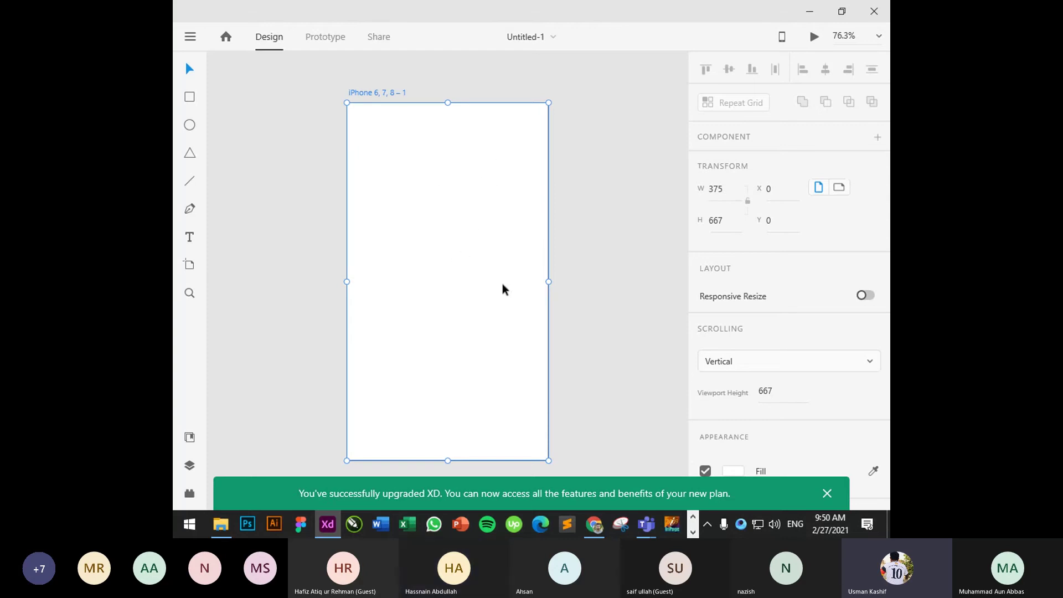
left_click(827, 493)
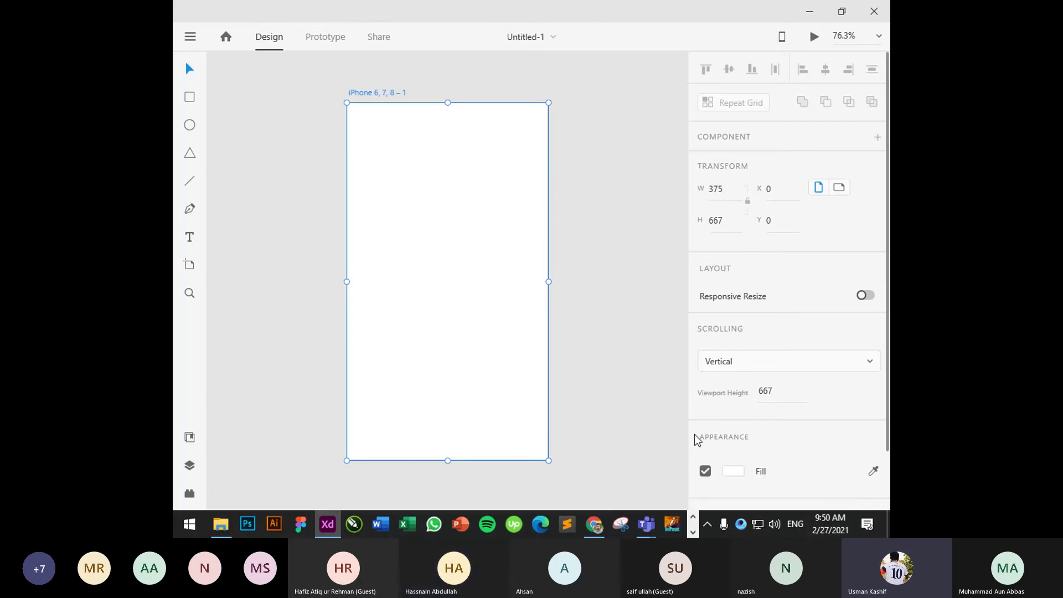
Look through the Prototype and Share modes and return to Design mode.
mouse_move(372, 273)
left_mouse_down()
mouse_move(475, 301)
mouse_move(394, 271)
left_mouse_up()
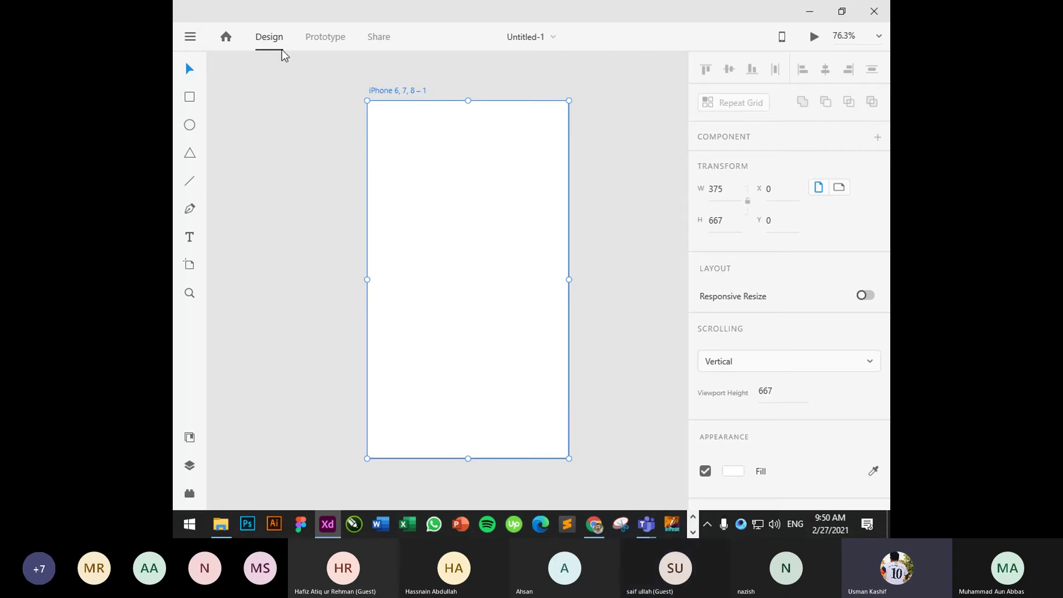
left_click(340, 38)
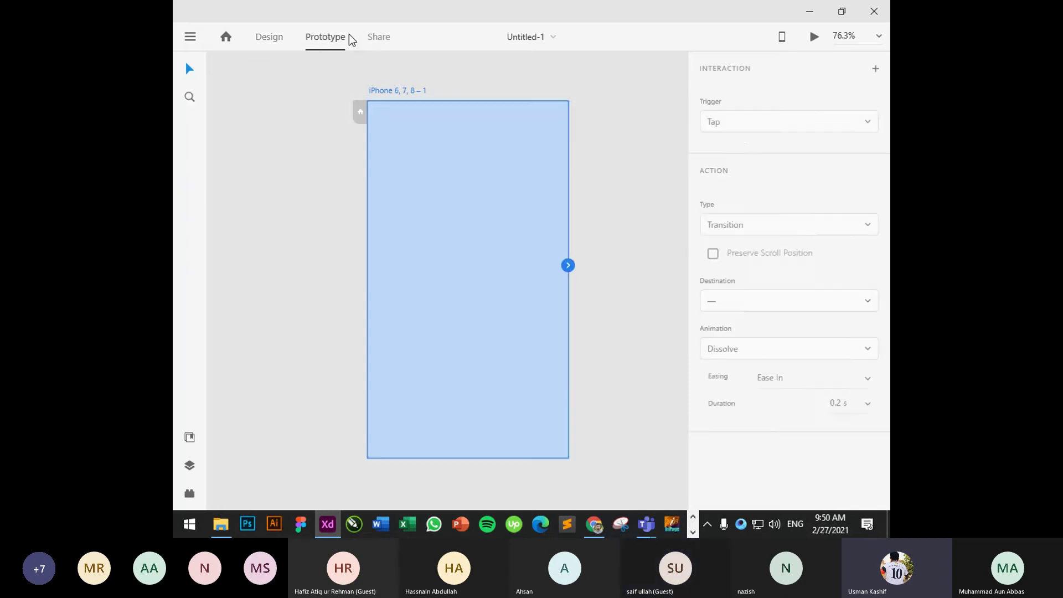
left_click(382, 43)
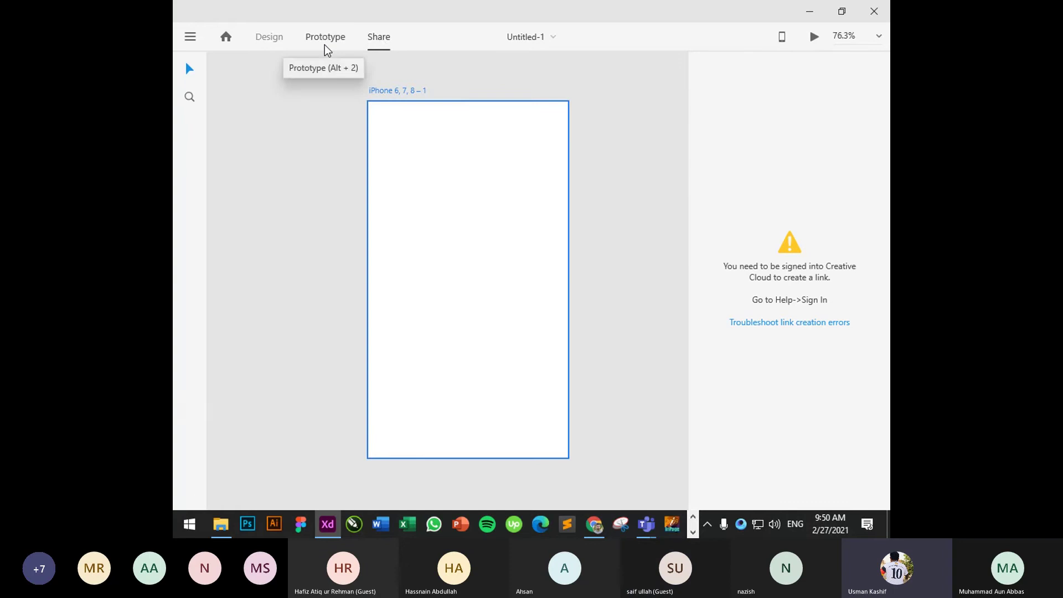
left_click(318, 50)
left_click(268, 40)
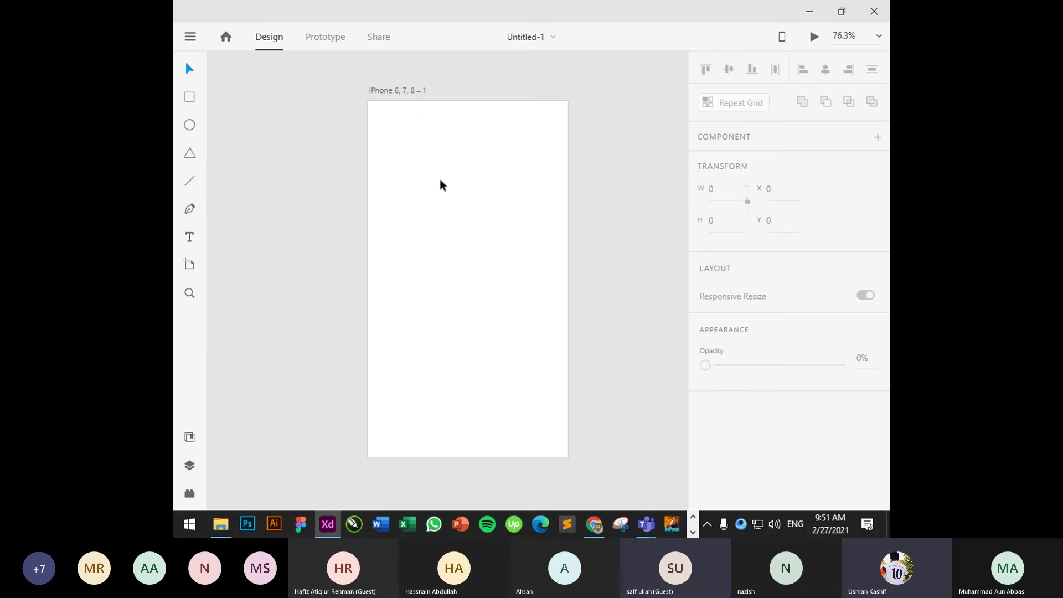
Try moving the iPhone artboard around the canvas, to about X -67, Y 29 and about X -45, Y 42, and deselect it.
left_click_drag(440, 182, 432, 221)
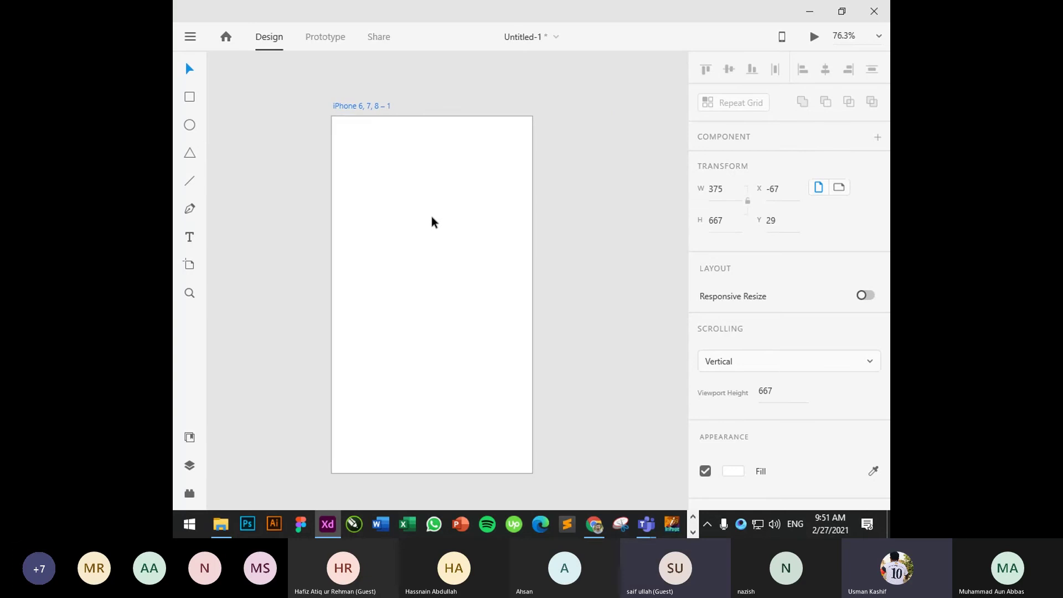
left_click(667, 275)
left_click(417, 283)
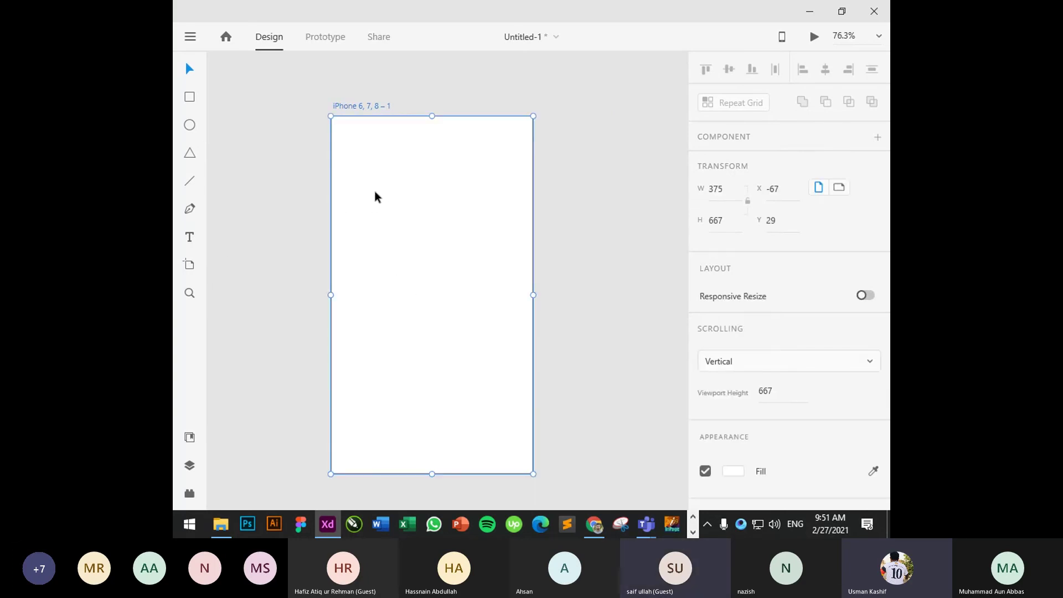
left_click_drag(375, 196, 453, 205)
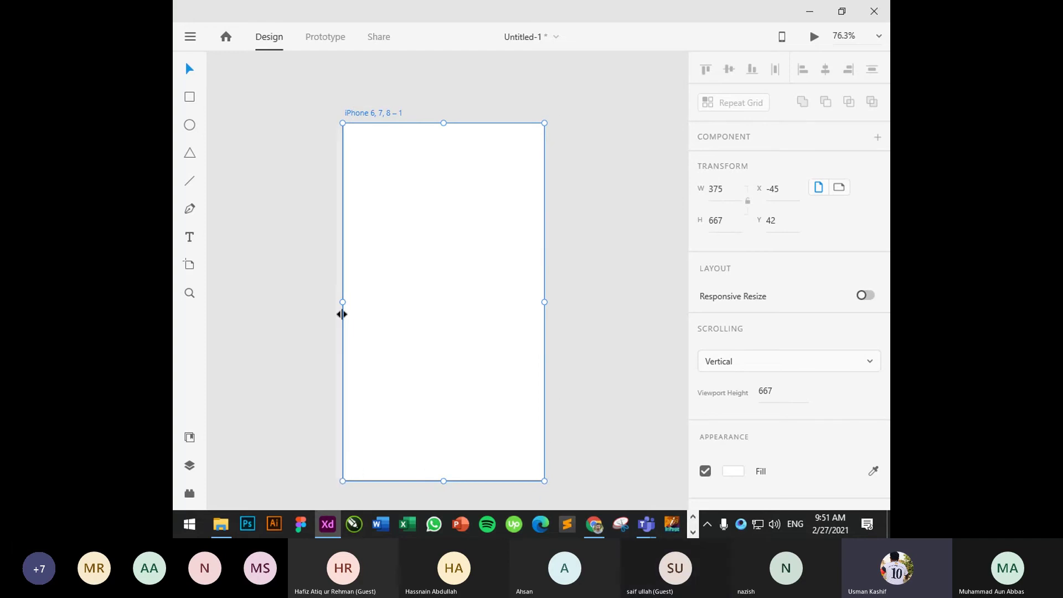
left_click_drag(501, 259, 469, 231)
left_click(618, 198)
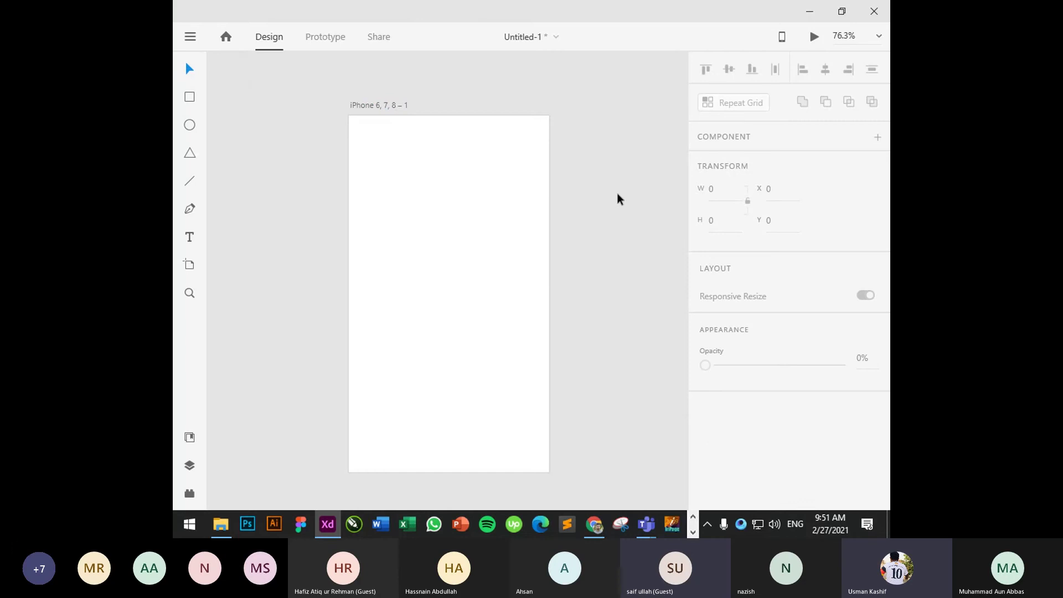
Draw a rectangle about 203 × 211 px on the artboard and move it to about X 120, Y 107.
left_click(190, 100)
left_click_drag(372, 199, 481, 310)
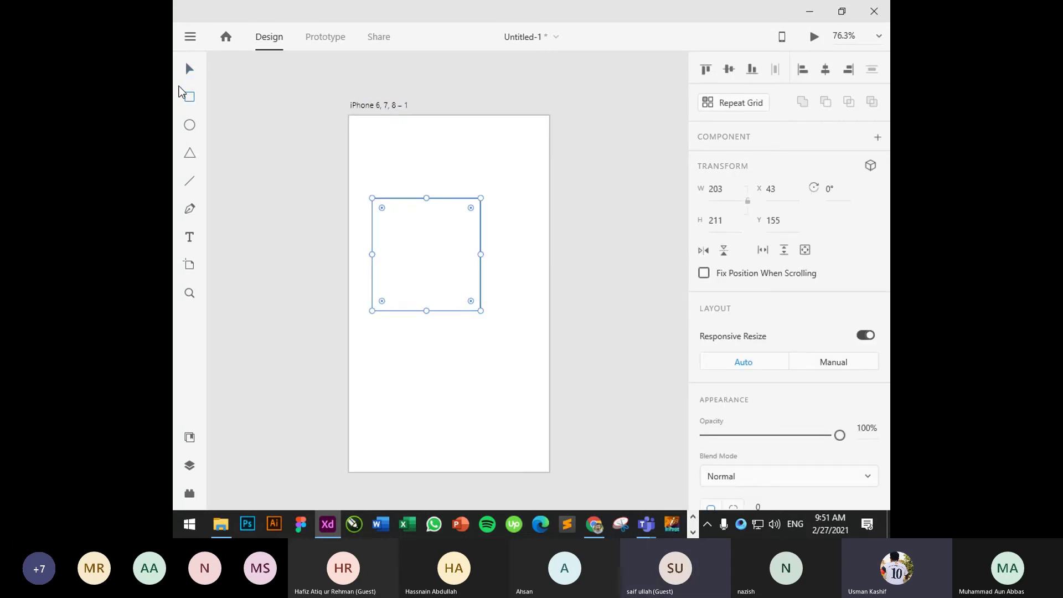
left_click(289, 207)
left_click_drag(389, 202, 429, 176)
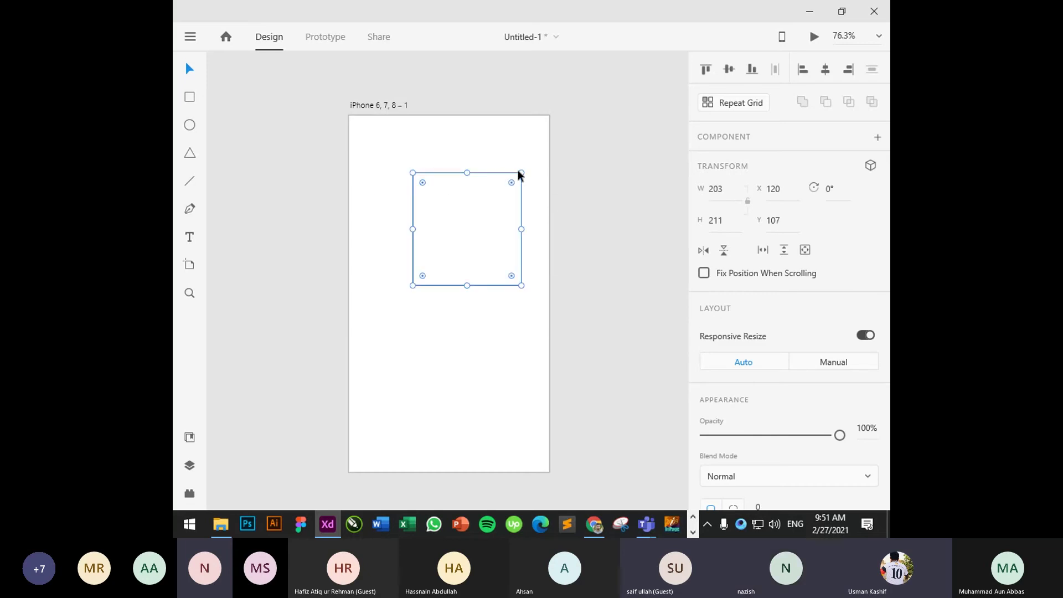
Resize the rectangle to about 180 × 181 px and delete it from the artboard.
left_click_drag(519, 173, 490, 214)
left_click(590, 224)
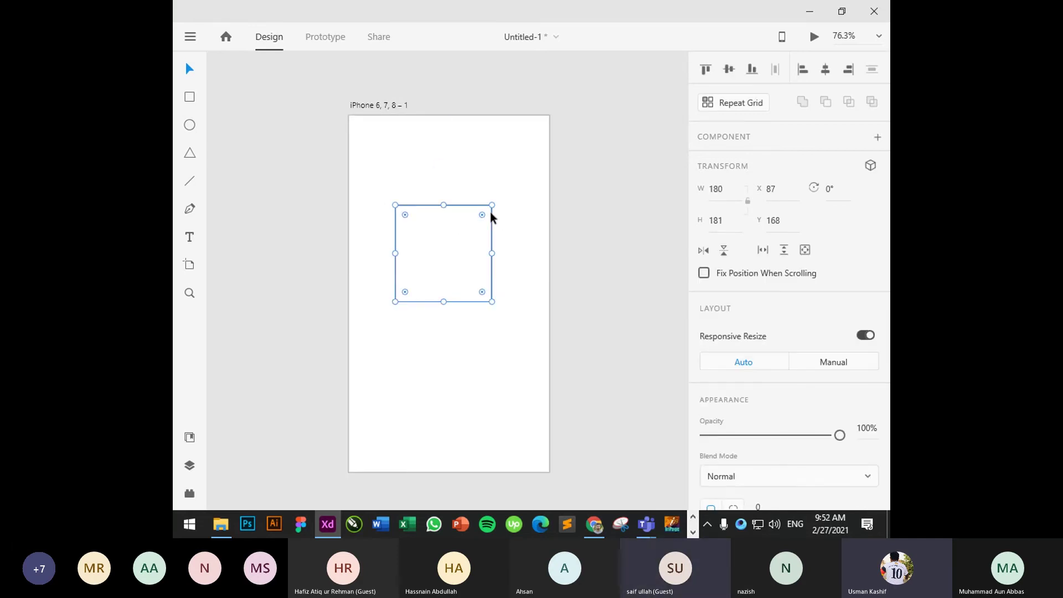
key("Delete")
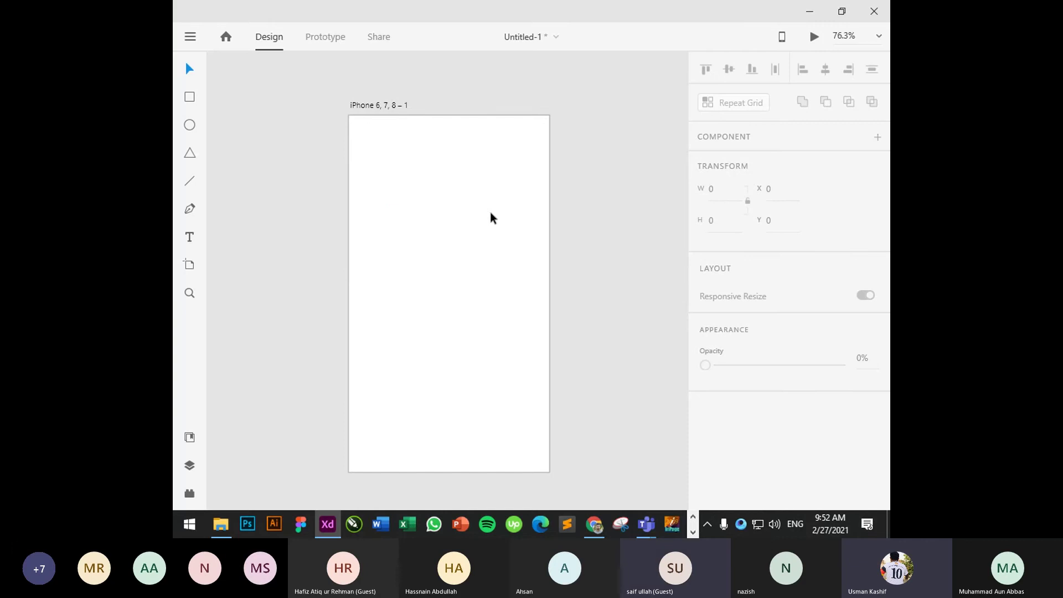
Move the artboard to about X -48, Y -6 and deselect it.
left_click_drag(458, 270, 452, 253)
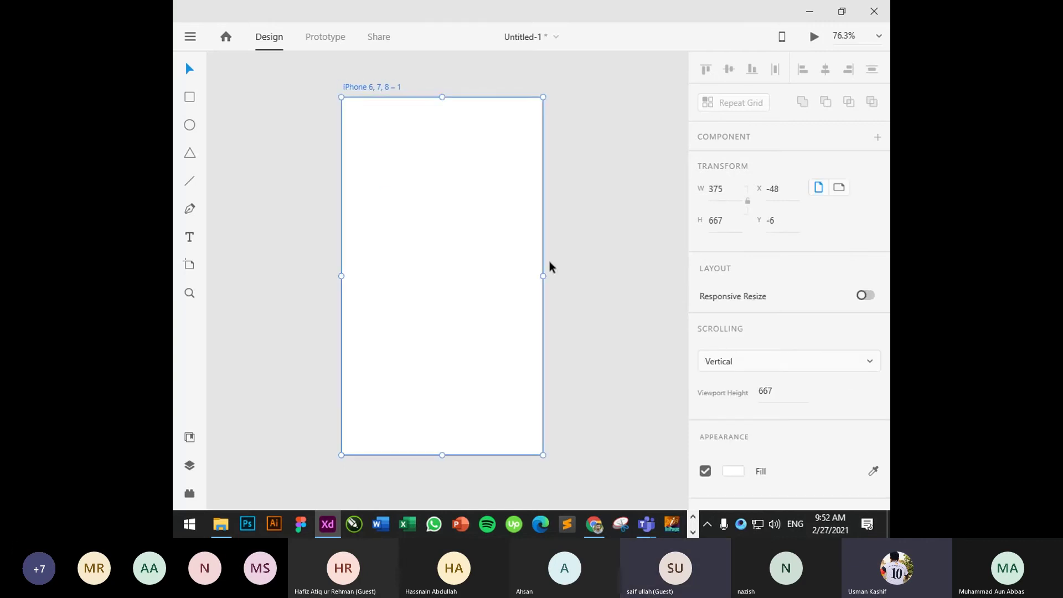
left_click(601, 243)
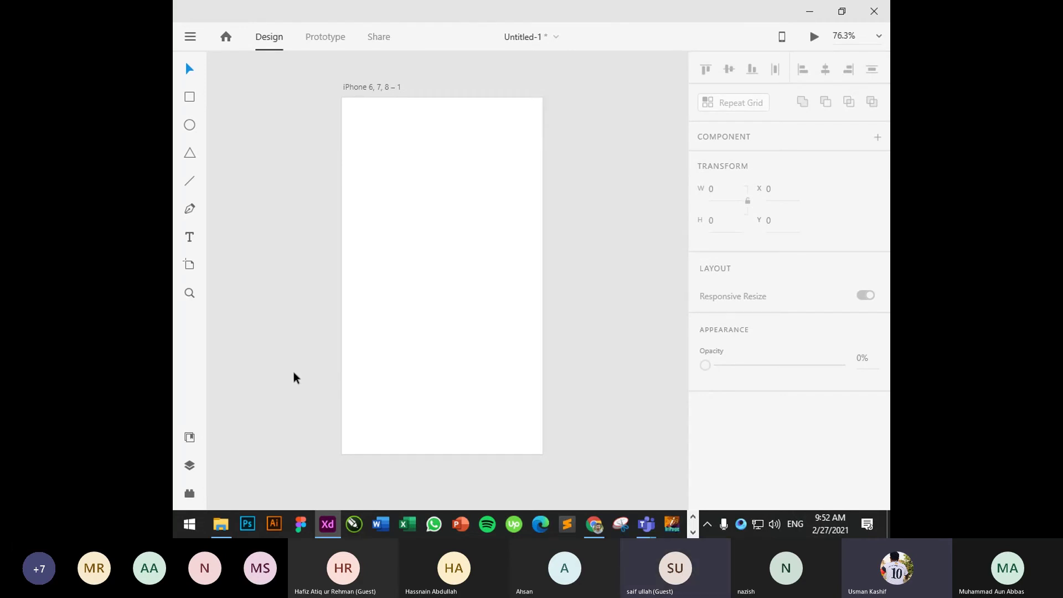
Inspect the layers, libraries and plugins of the document and hide each of them again.
left_click(192, 471)
left_click(191, 469)
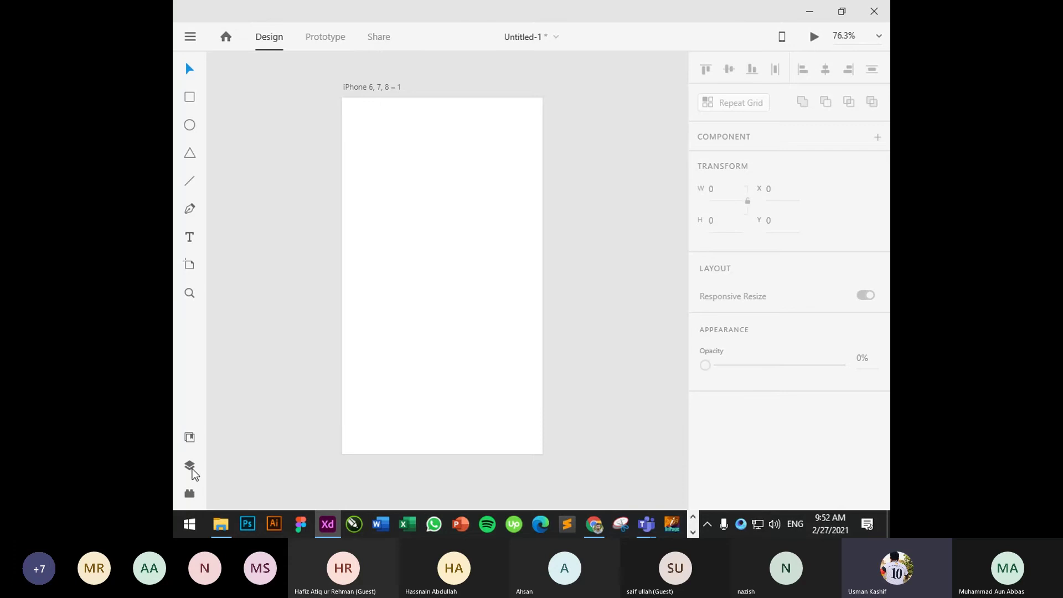
left_click(189, 439)
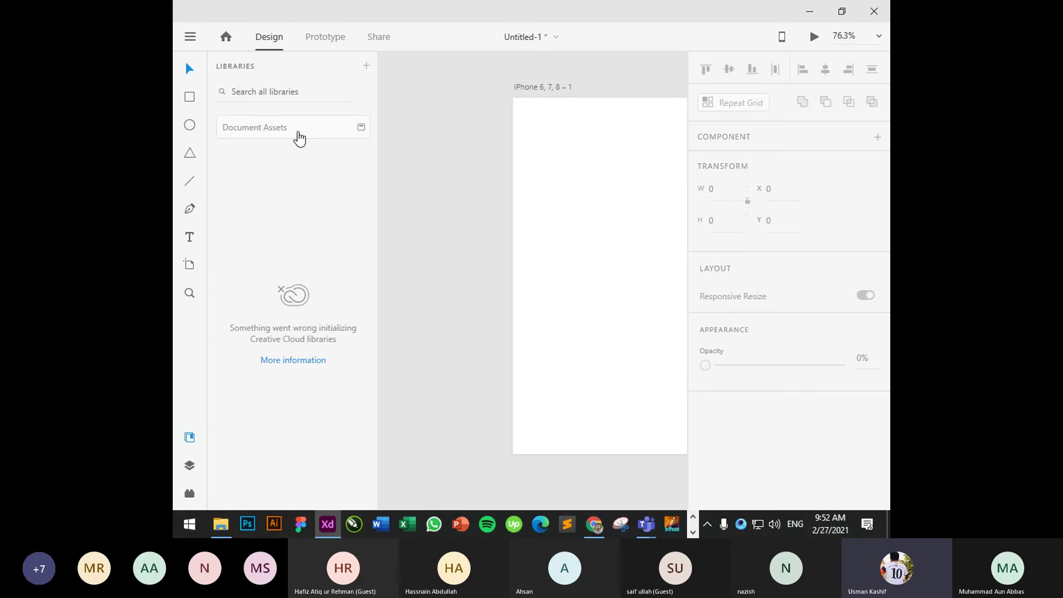
left_click(190, 436)
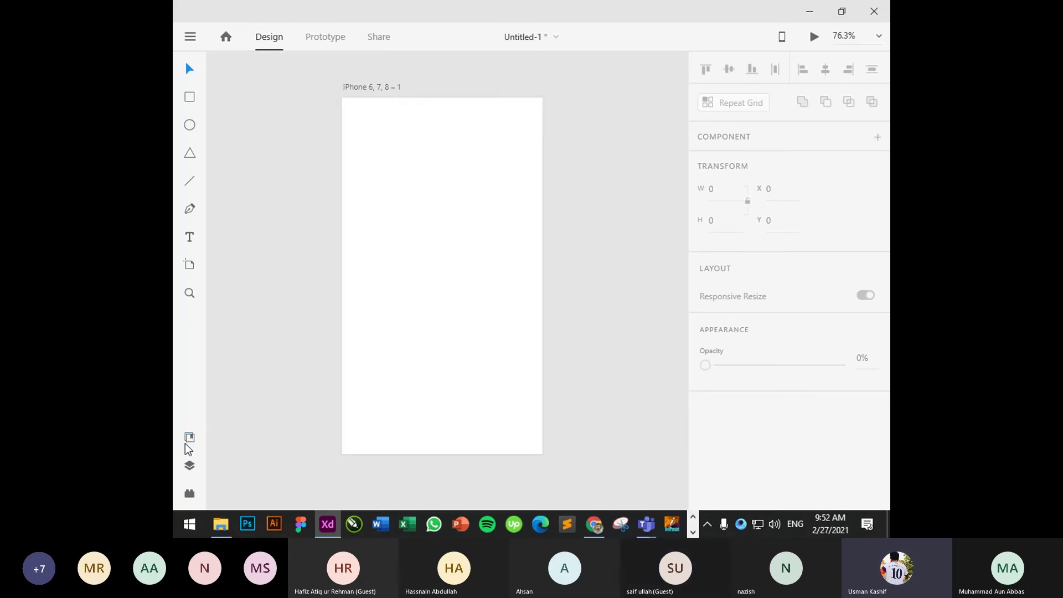
left_click(189, 493)
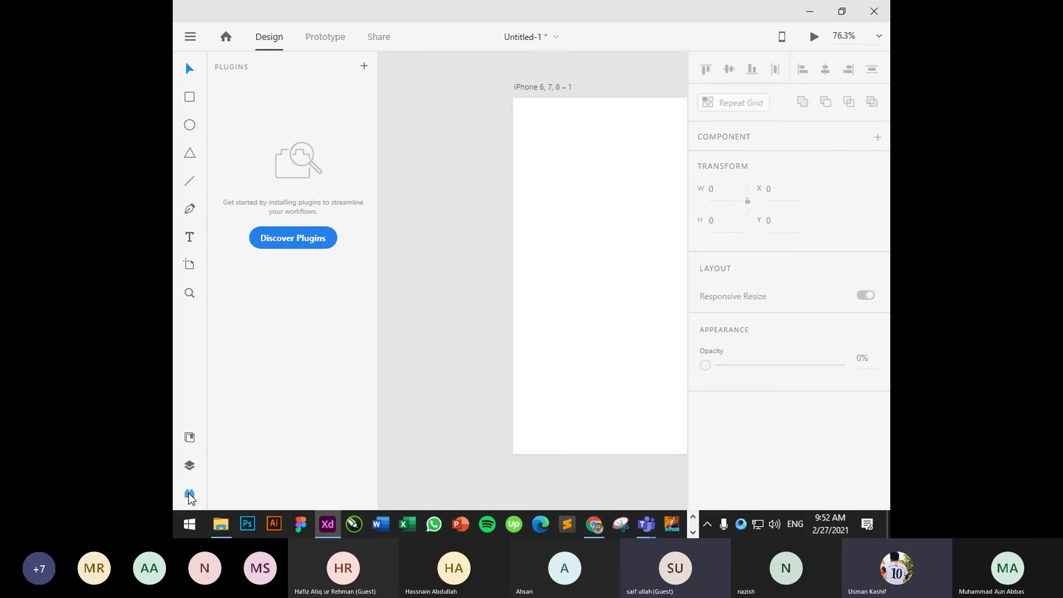
left_click(188, 494)
Reposition the artboard on the canvas to about X -54, Y 7 and deselect it.
left_click_drag(430, 287, 404, 296)
left_click(620, 258)
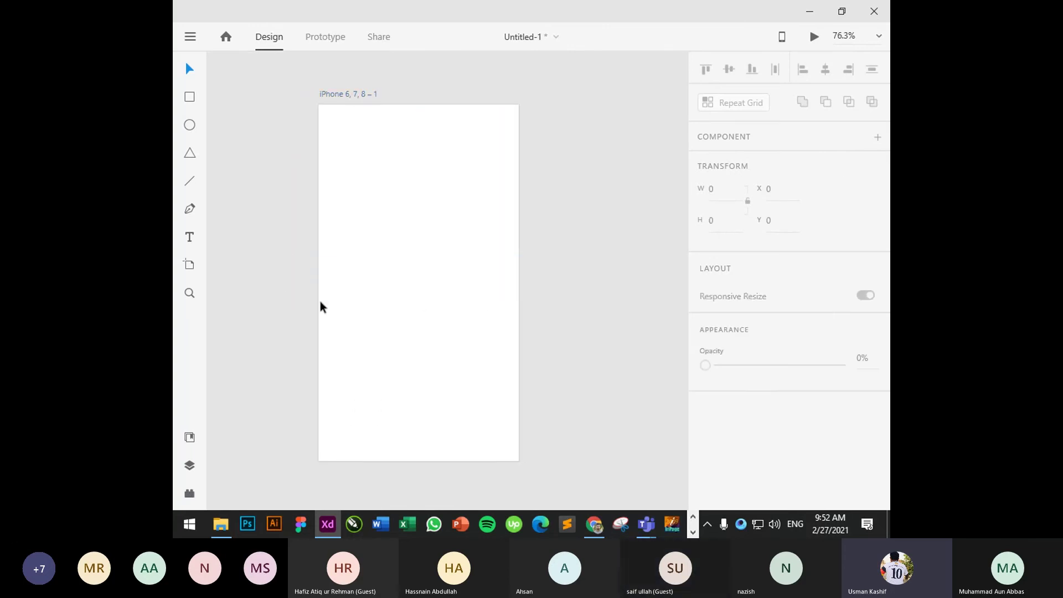
left_click_drag(321, 303, 341, 302)
left_click(616, 293)
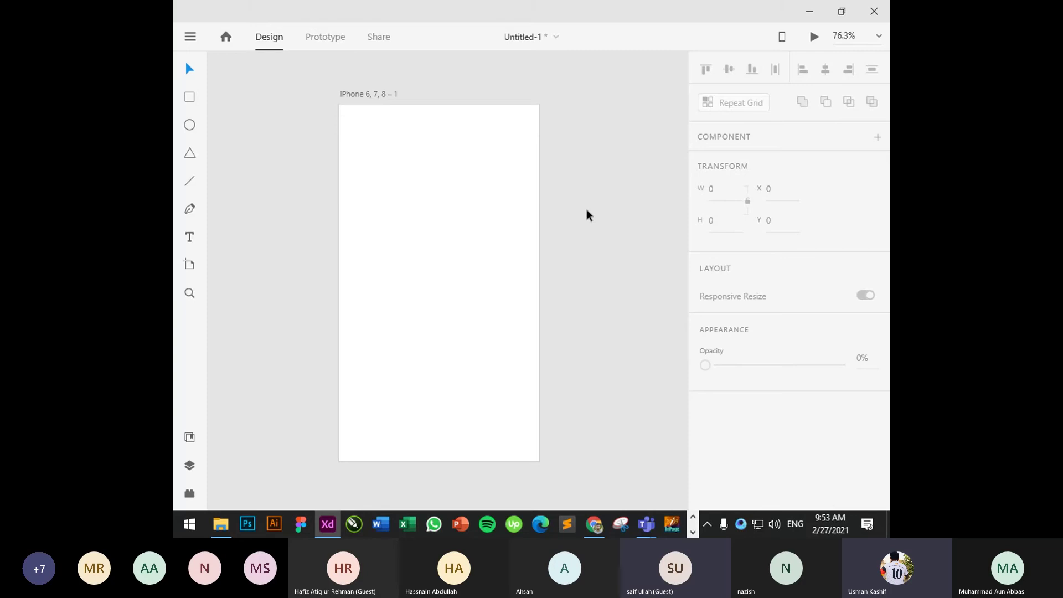
left_click(385, 127)
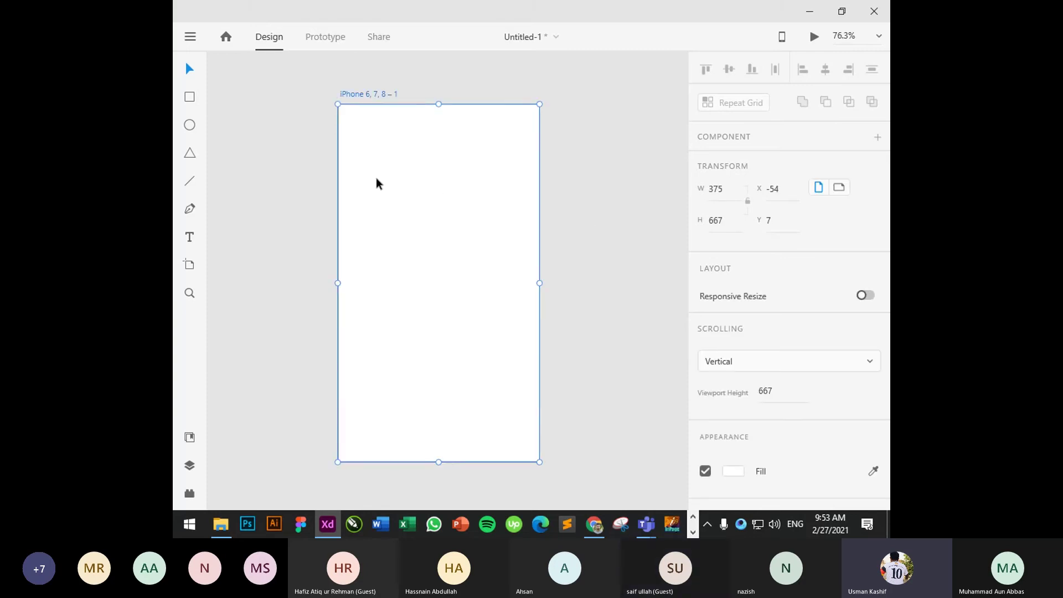
left_click(591, 175)
left_click_drag(607, 106, 283, 285)
left_click_drag(341, 69, 569, 484)
left_click(570, 484)
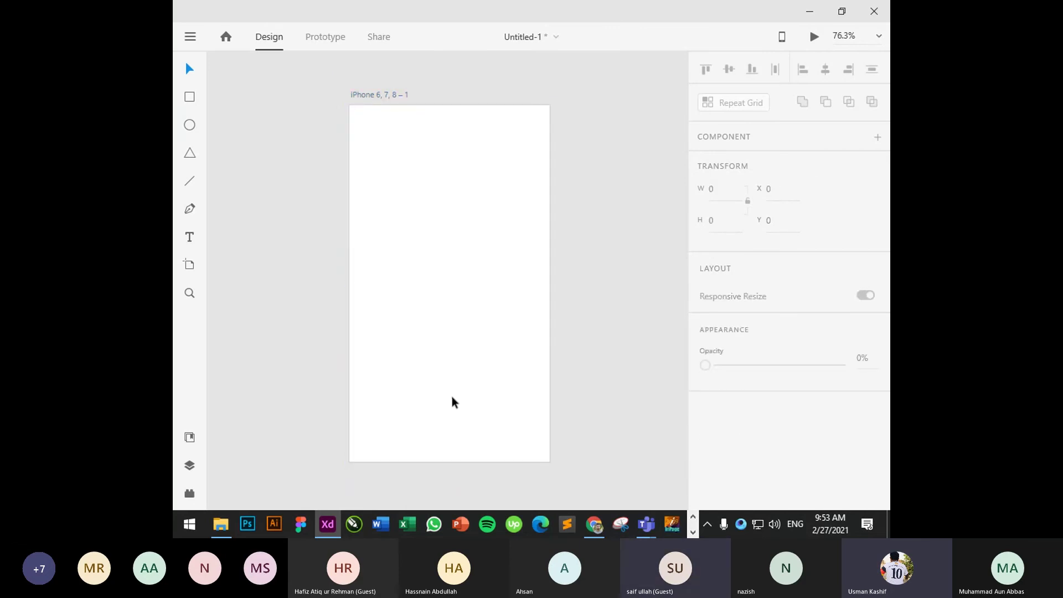
key("space")
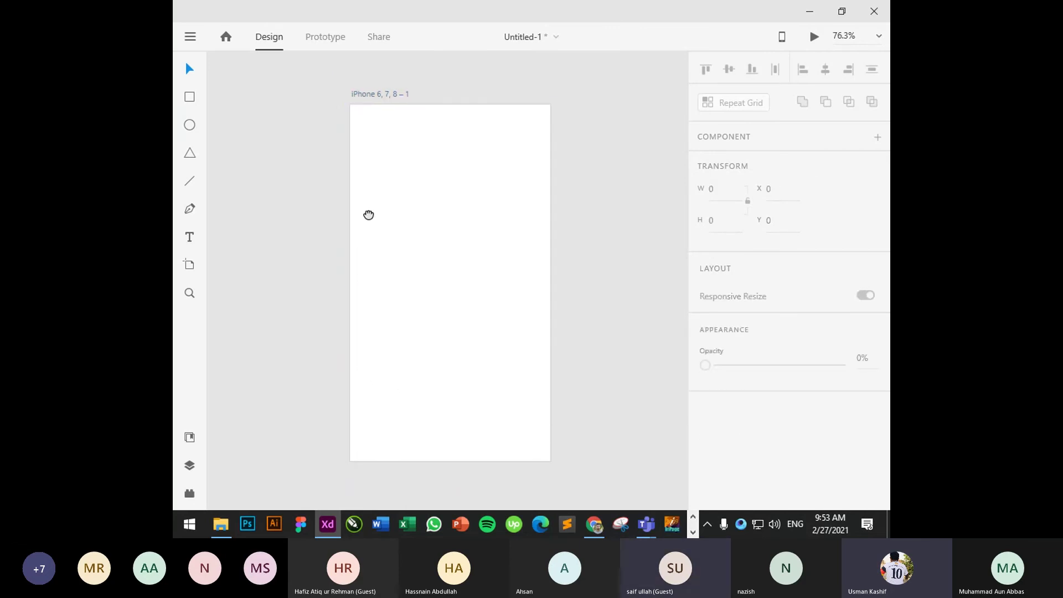
Examine the iPhone 6, 7, 8 artboard by panning the canvas and varying the zoom between about 174% and 10%.
left_click_drag(448, 227, 481, 207)
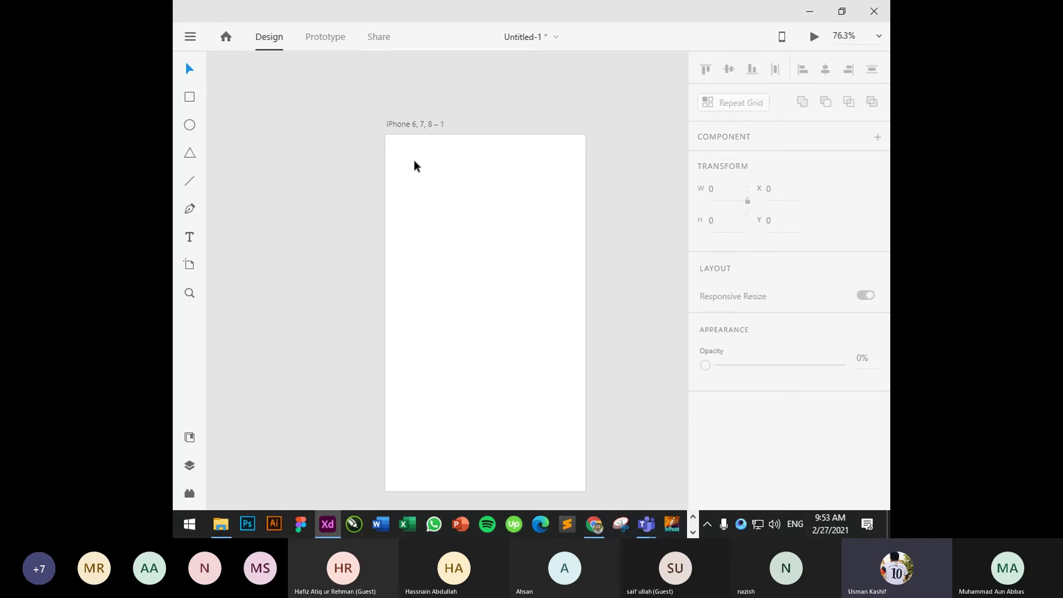
scroll(392, 178, "up", 3)
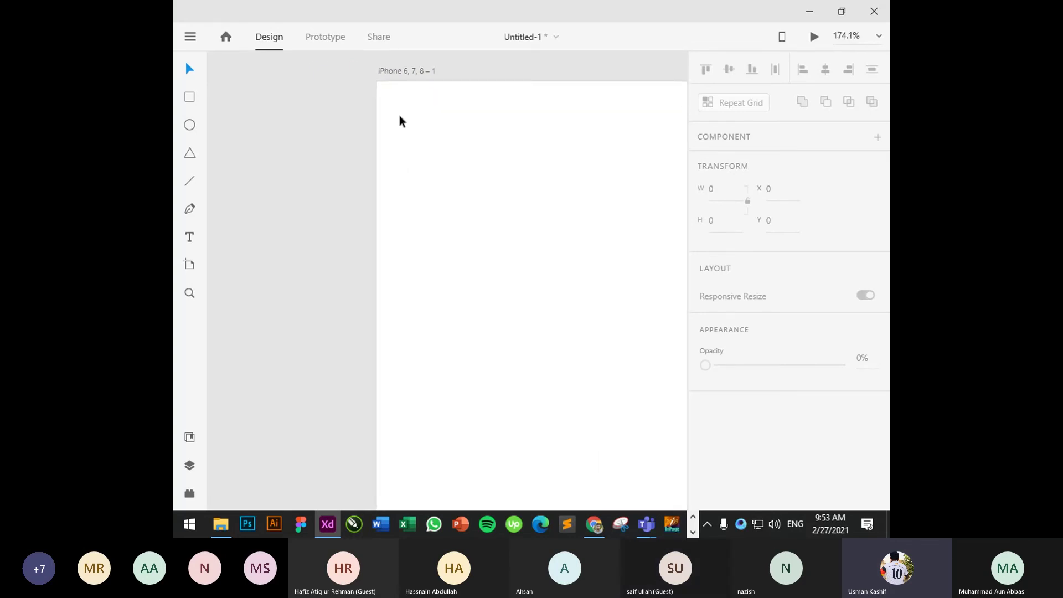
scroll(393, 95, "up", 1)
scroll(394, 97, "down", 5)
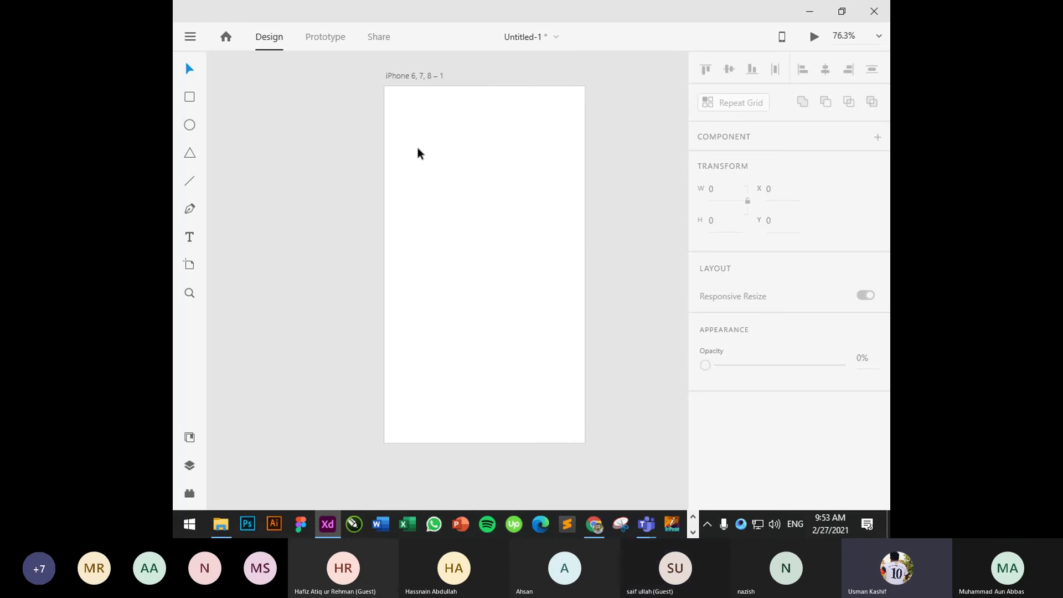
scroll(418, 147, "down", 3)
scroll(417, 148, "up", 2)
scroll(418, 148, "down", 1)
scroll(418, 147, "up", 1)
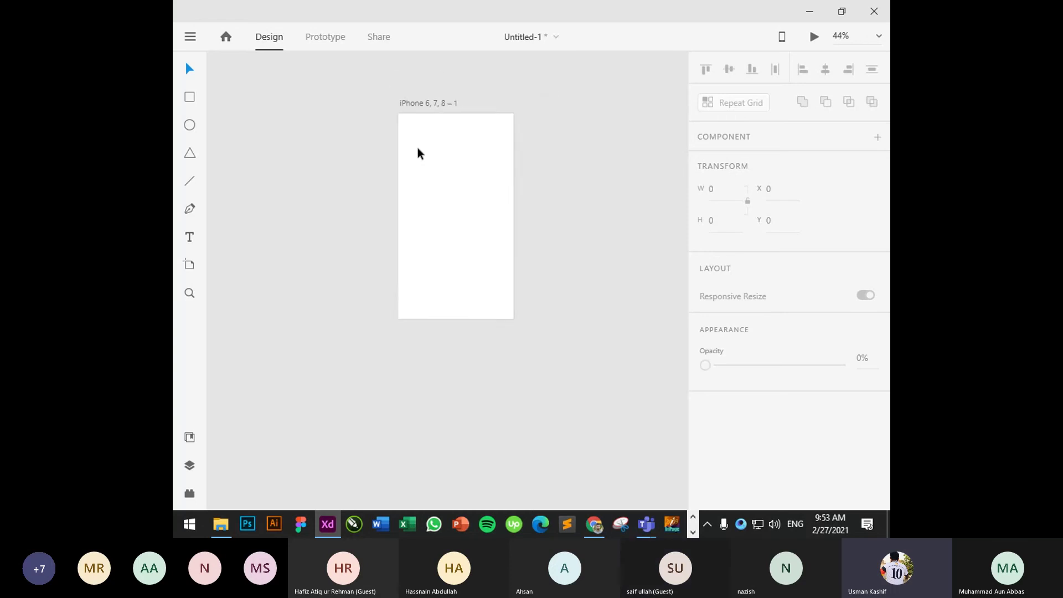
scroll(418, 147, "down", 3)
scroll(418, 147, "up", 1)
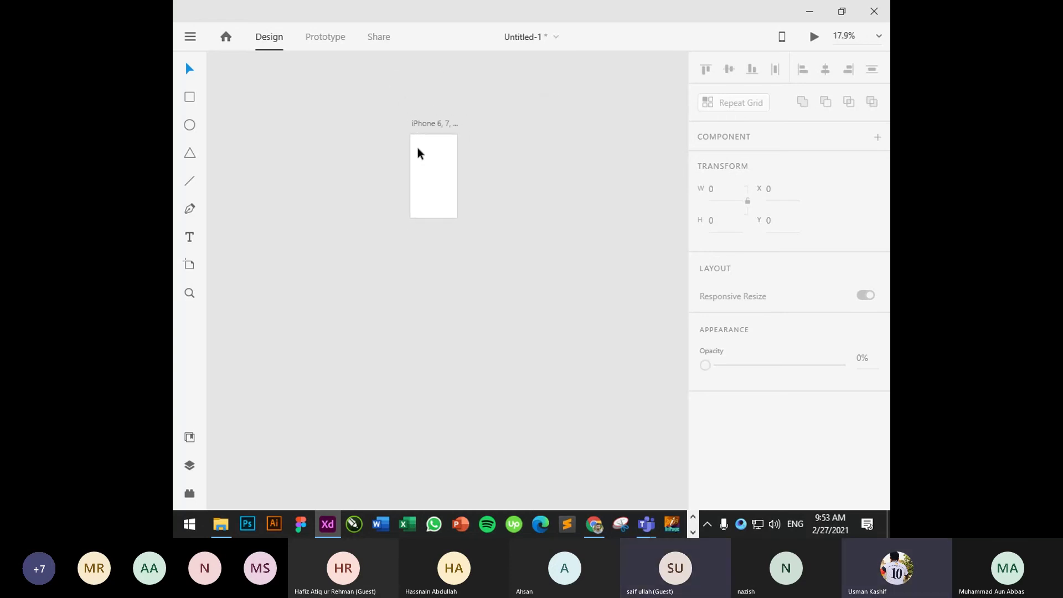
scroll(417, 147, "up", 3)
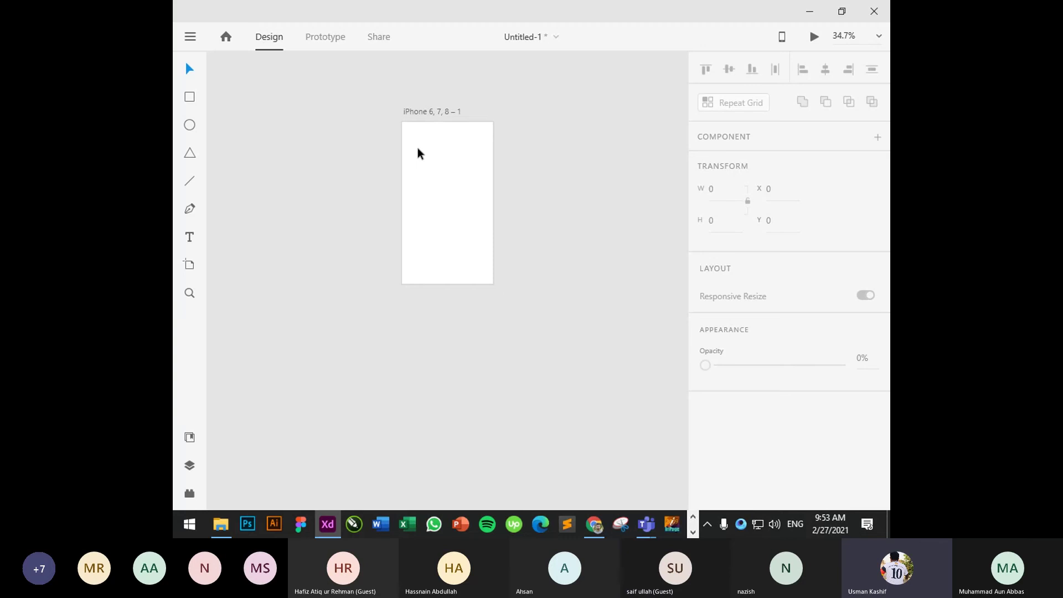
scroll(418, 148, "down", 4)
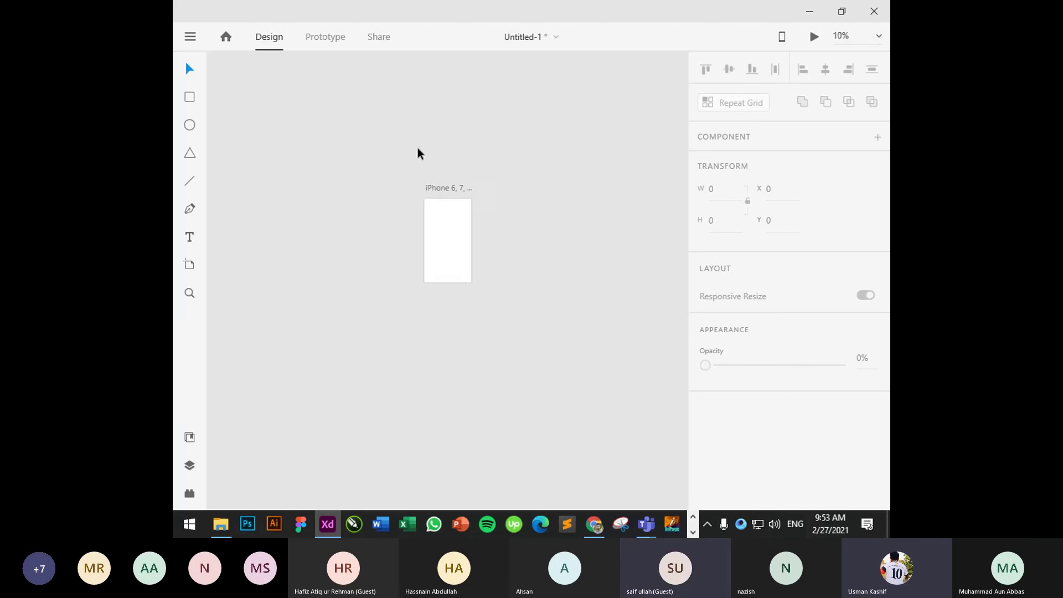
Fit the whole artboard in the view at 76.3%, zoom out three levels and fit it again.
key("ctrl+0")
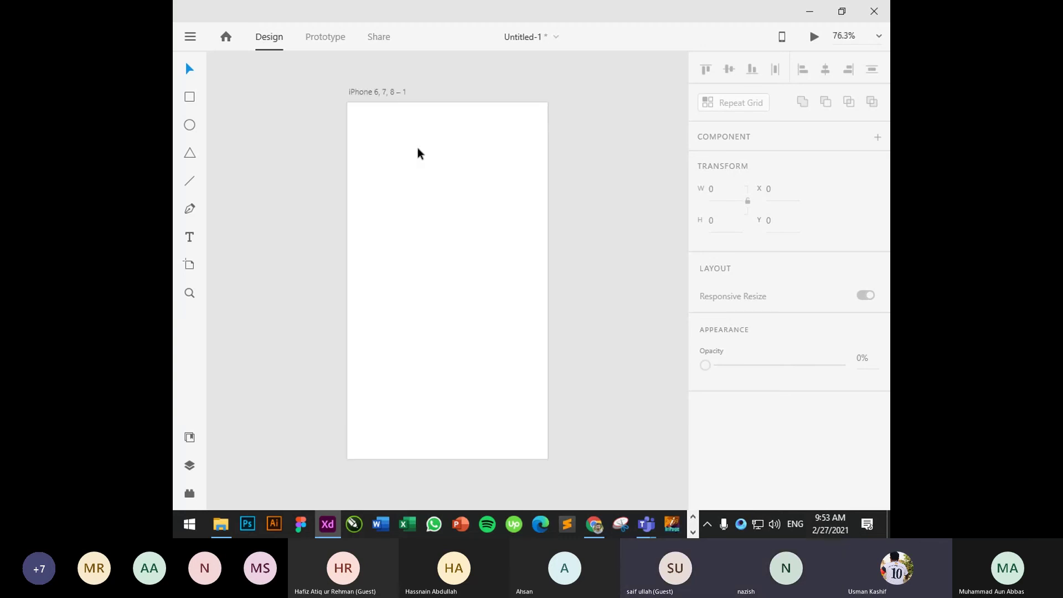
key("ctrl+minus")
key("ctrl+minus")
key("ctrl+minus")
key("ctrl+0")
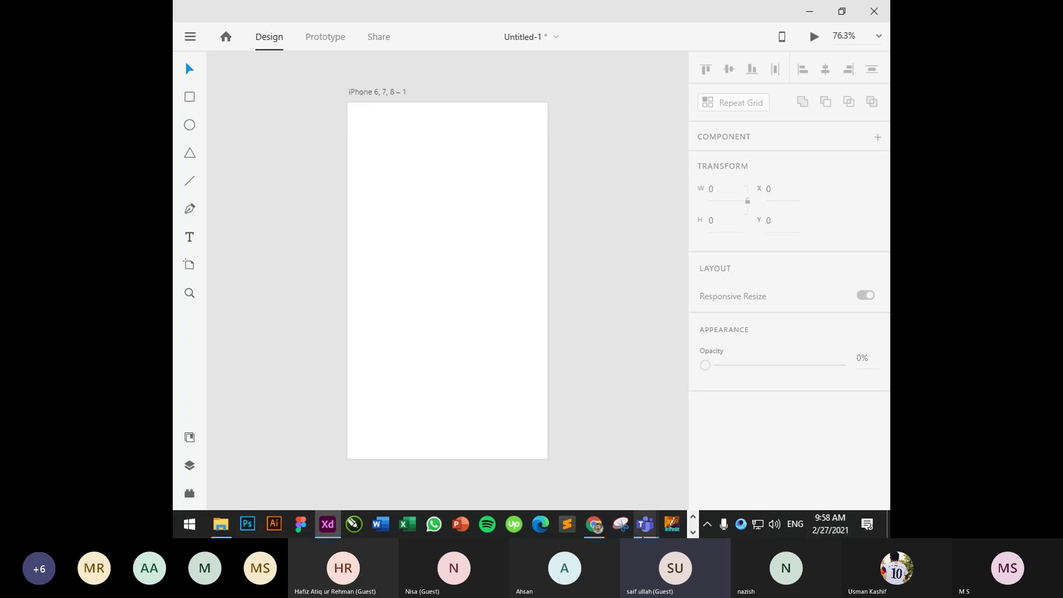
Switch to the Microsoft Teams meeting and open its additional actions containing the recording control.
left_click(645, 524)
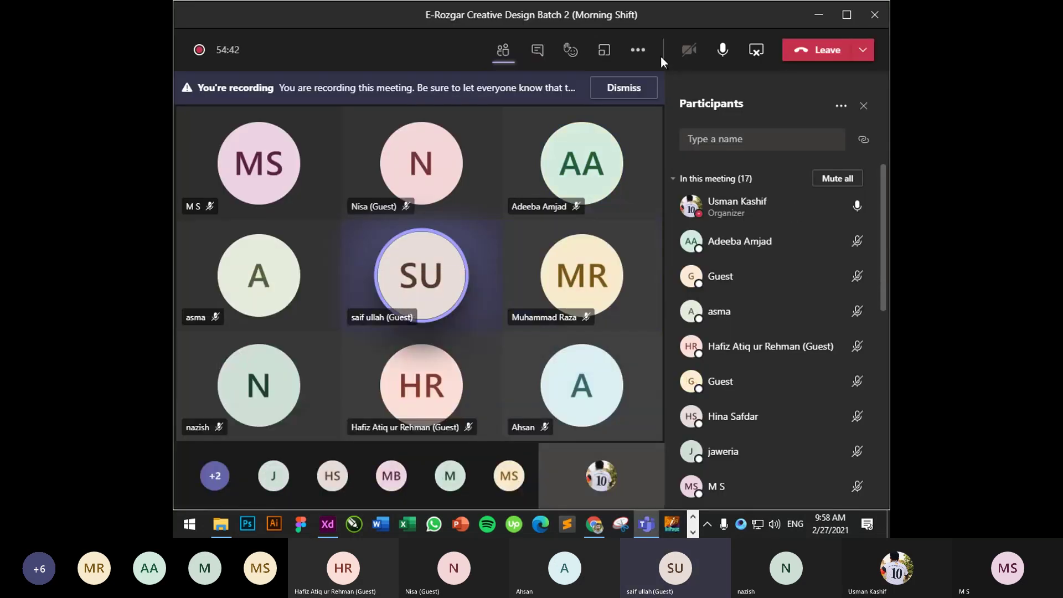
left_click(638, 50)
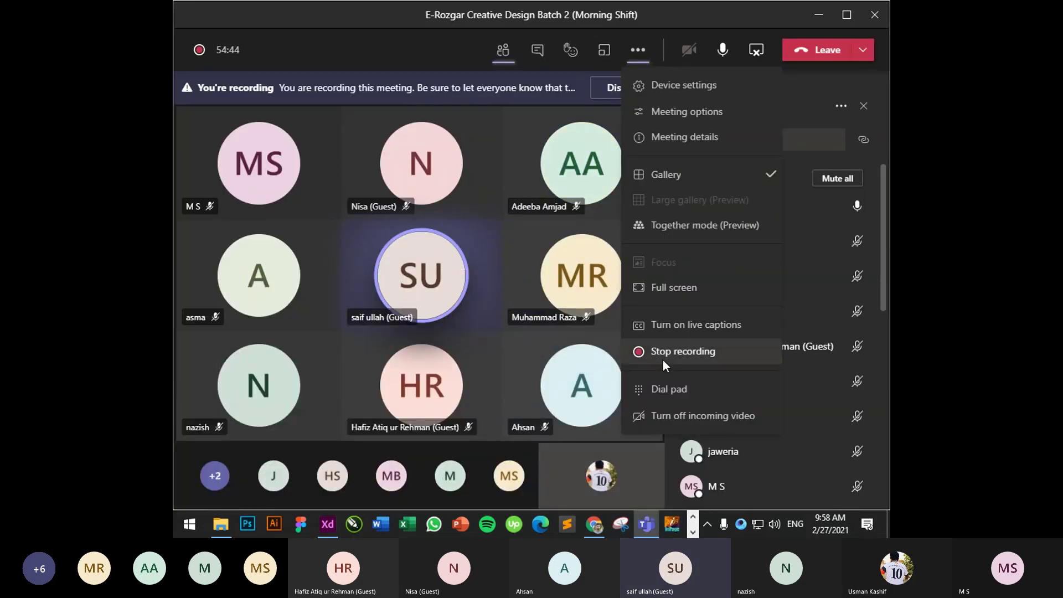